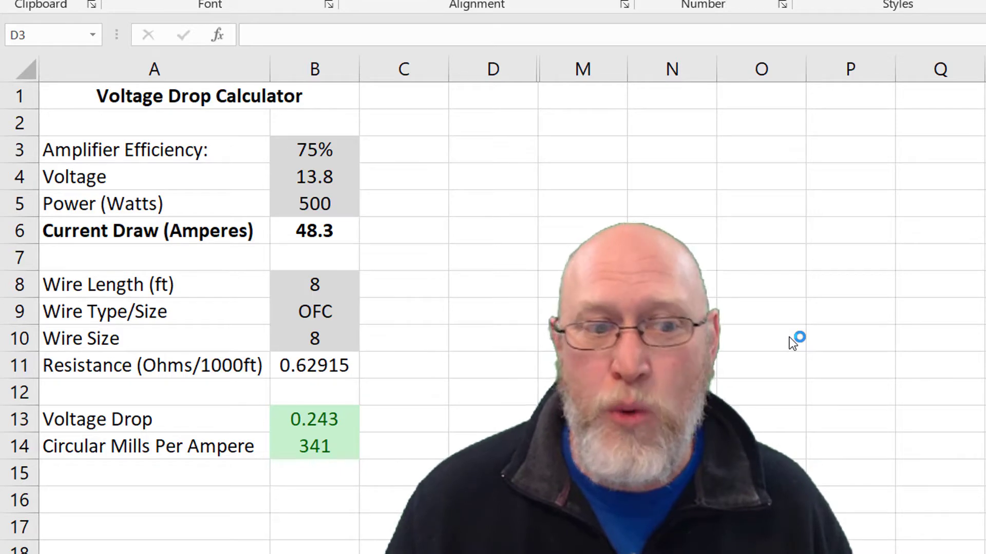
Review the amplifier efficiency entry and the voltage entry of the calculator.
click(313, 148)
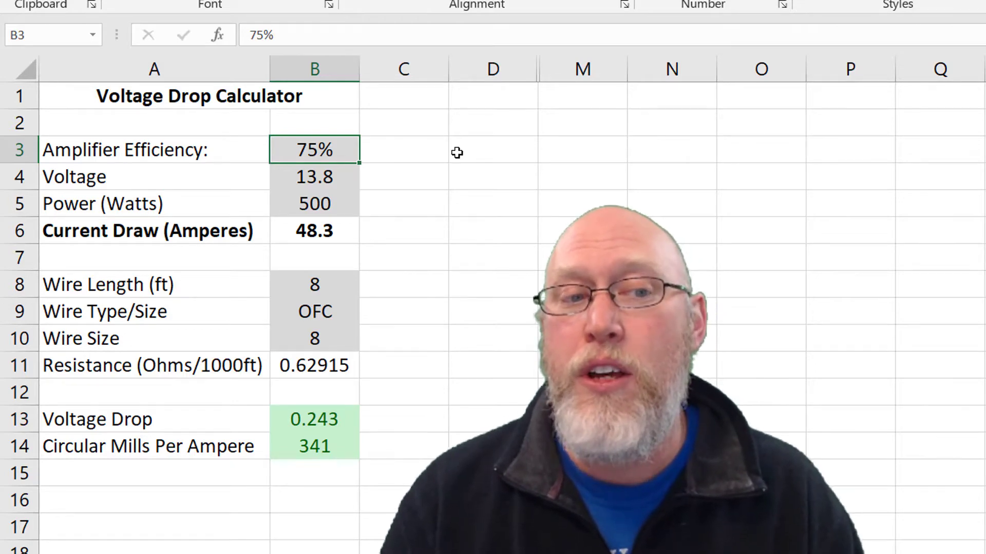
key(Left)
key(shift+Right)
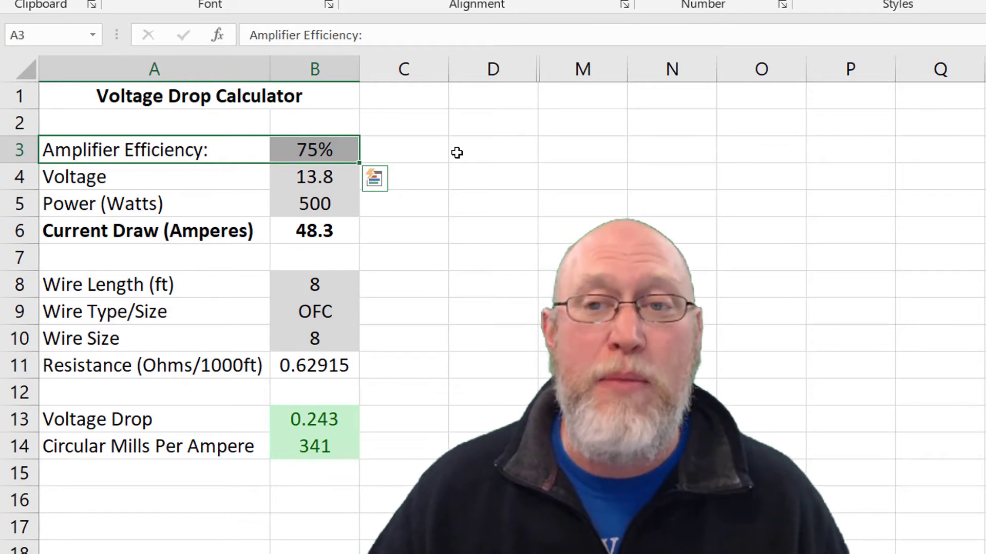
click(315, 177)
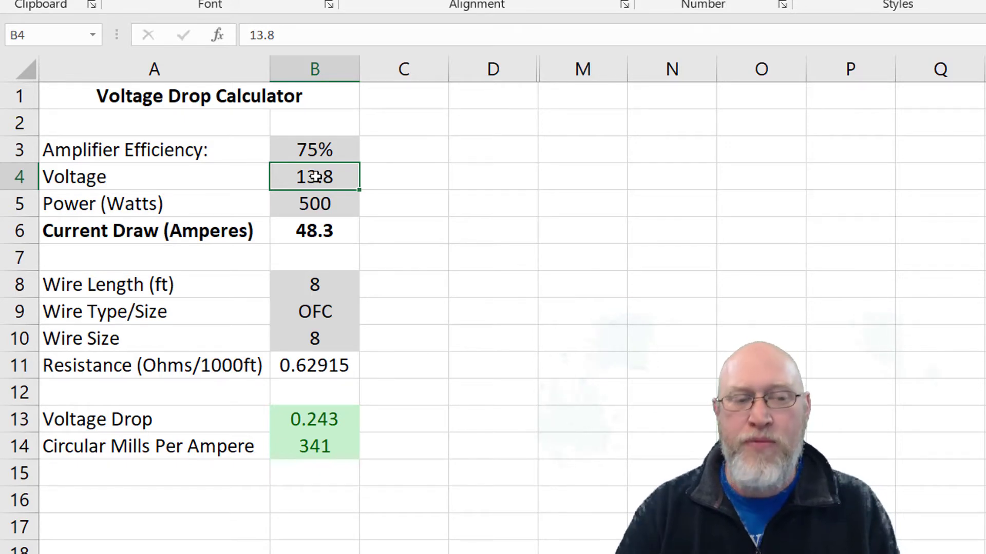
Set the calculator's power input to 100 watts.
key(Down)
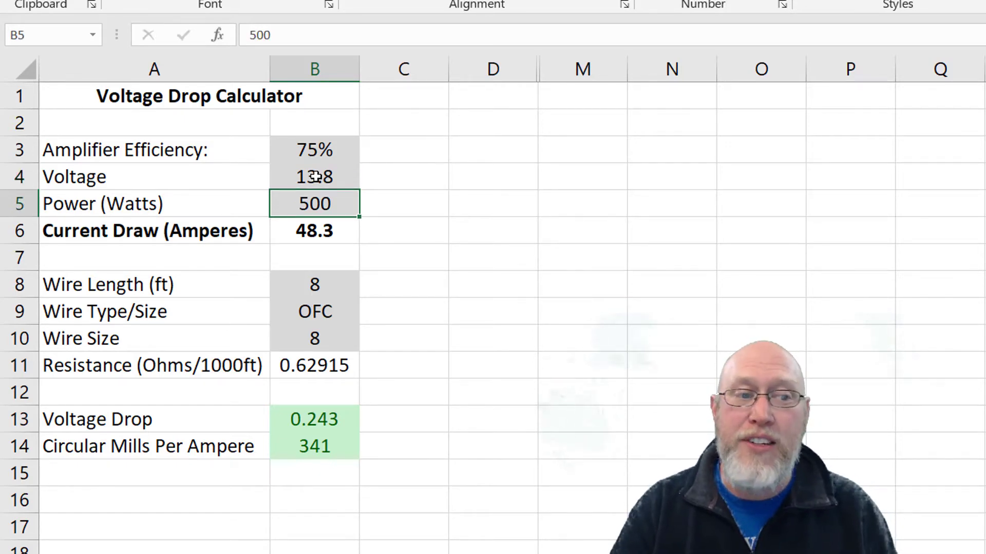
key(Left)
key(Right)
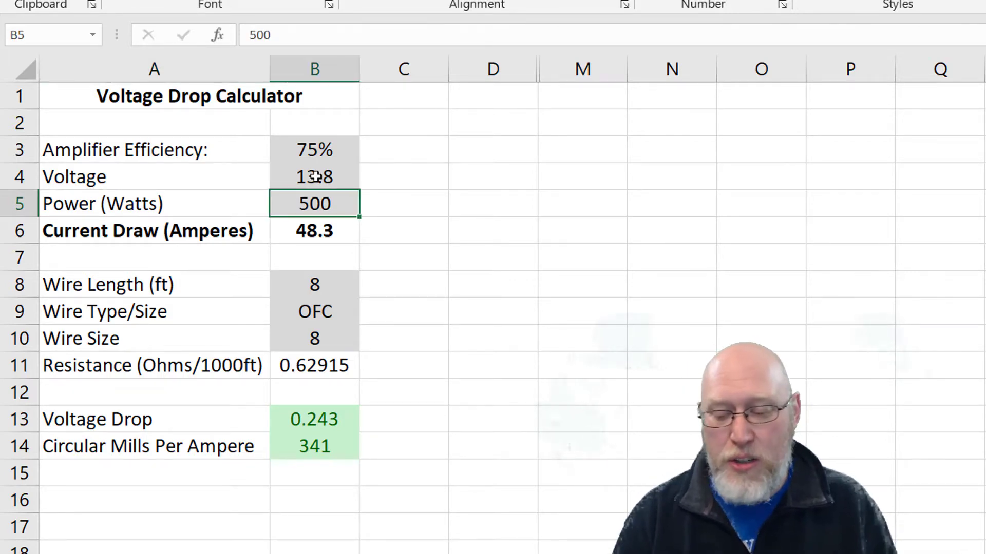
text(100)
key(Return)
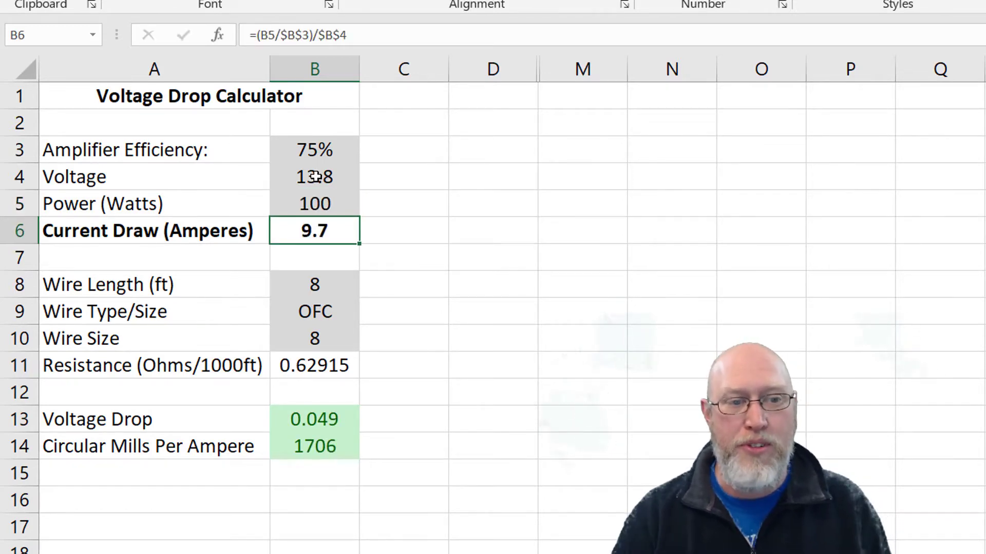
Set the calculator's power input to 1000 watts.
key(Up)
text(1000)
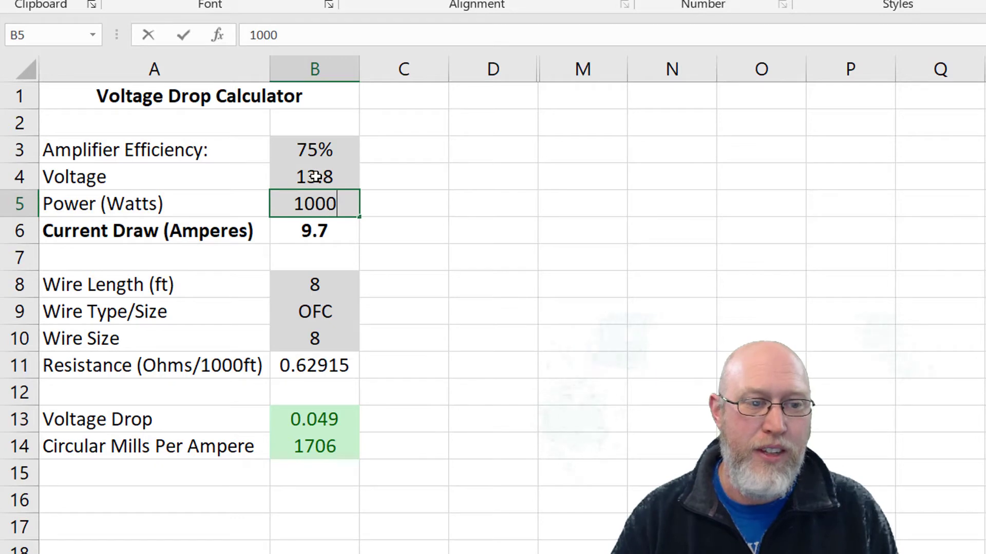
key(Return)
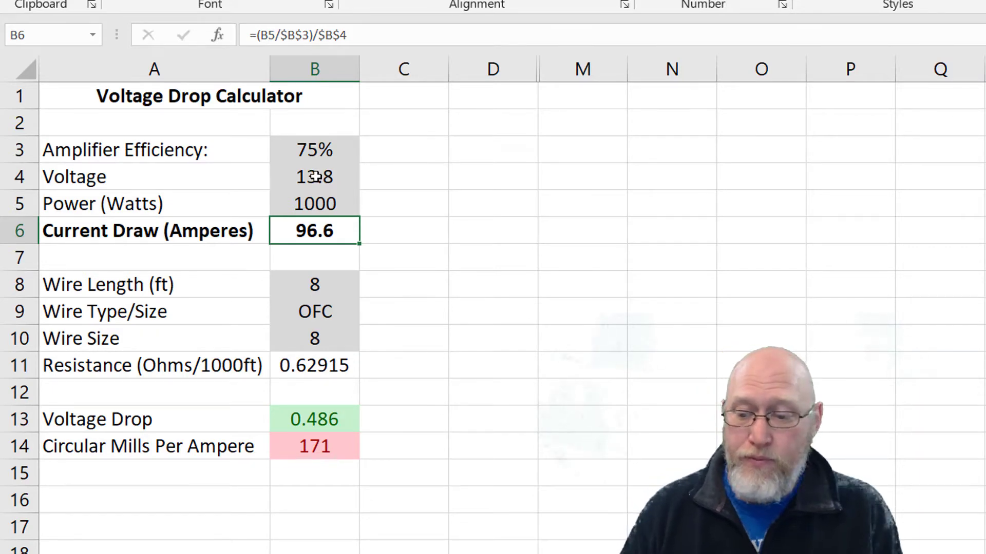
Set the wire length to 16 ft.
click(132, 286)
click(306, 286)
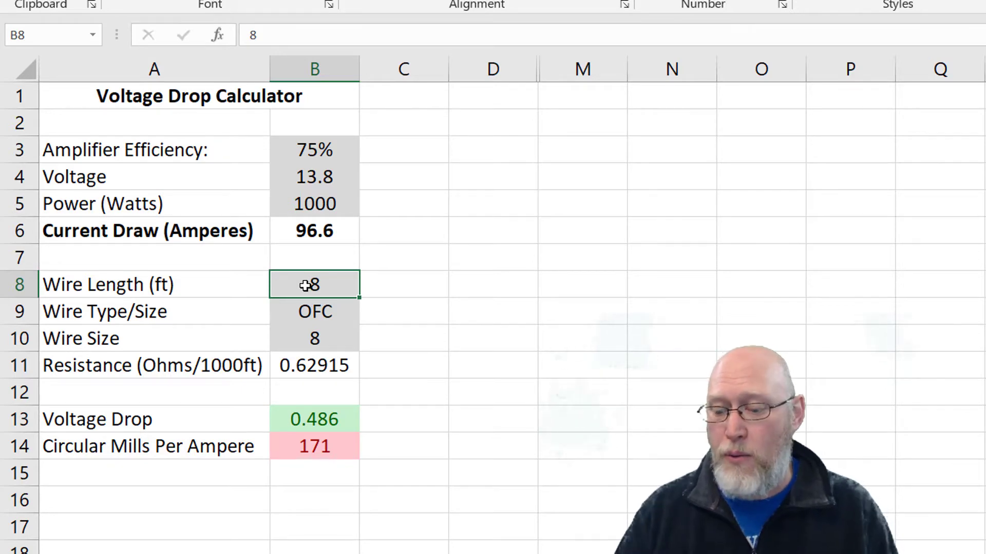
text(16)
key(Return)
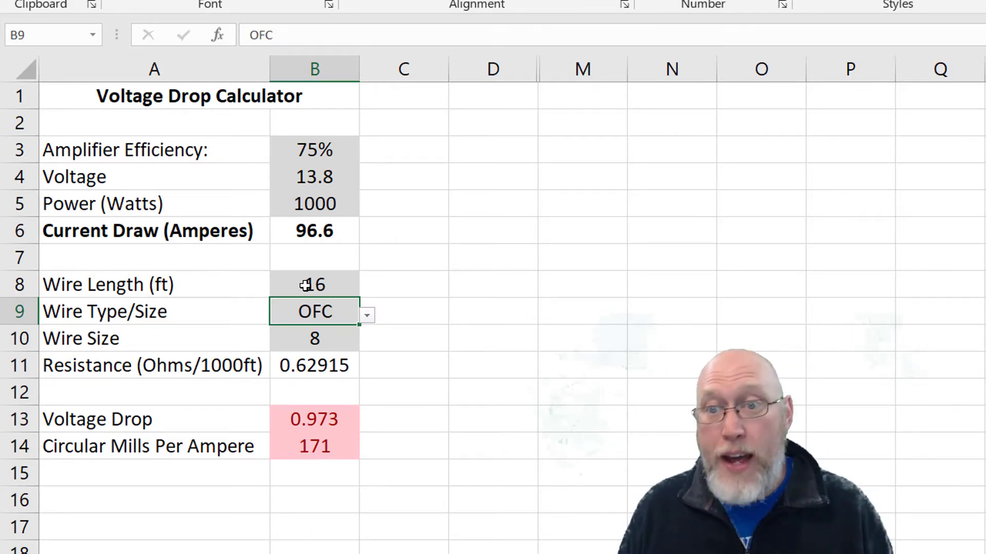
Try CCA as the wire type, and return the wire type to OFC.
click(367, 316)
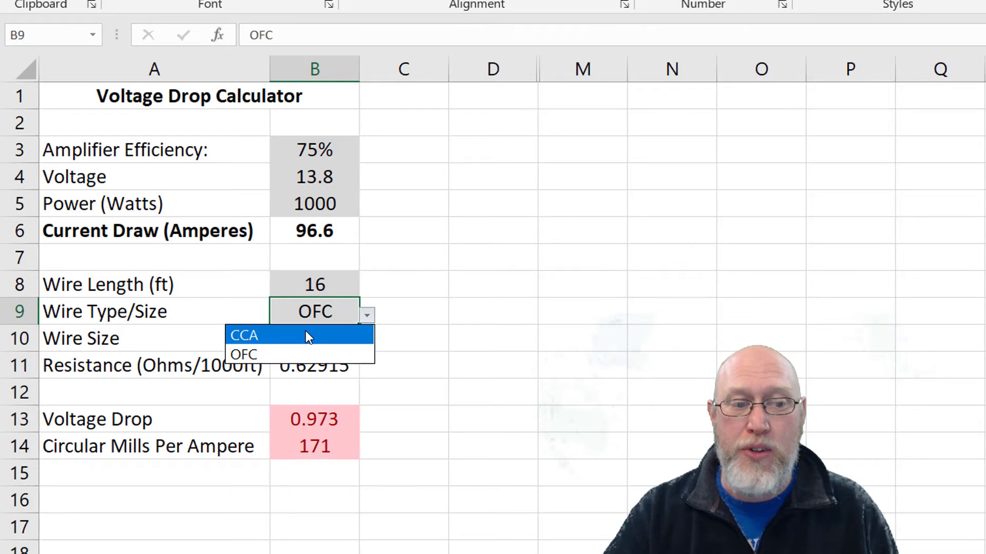
click(306, 334)
click(367, 316)
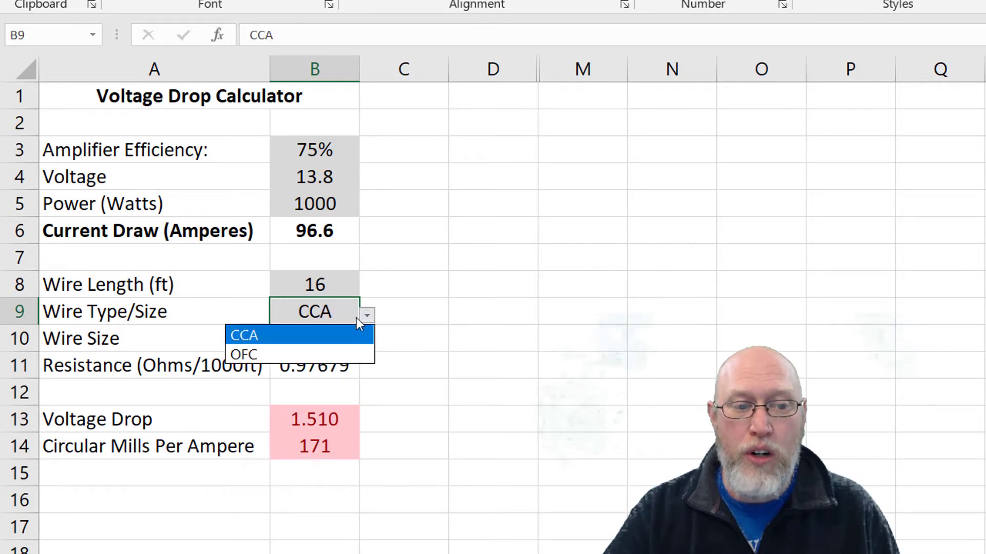
click(340, 349)
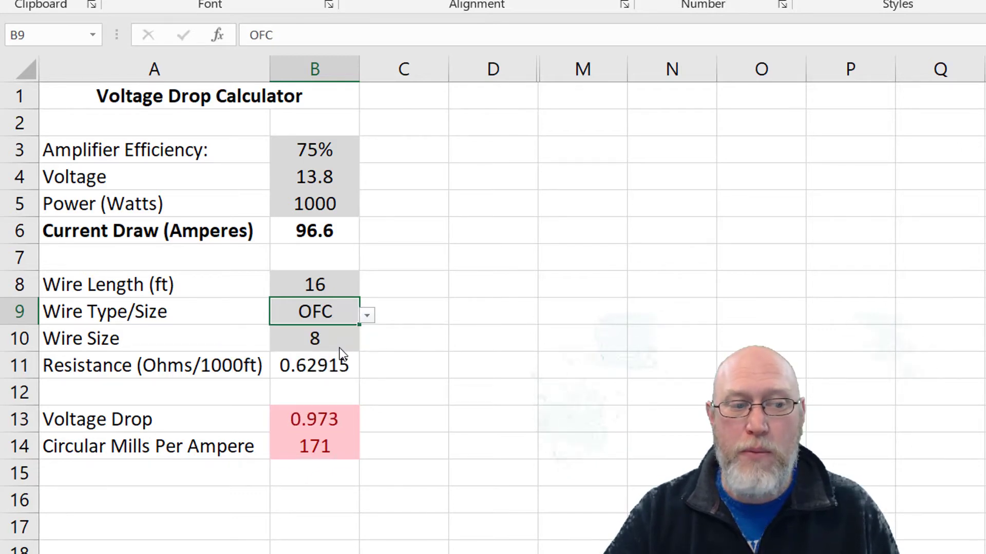
Choose 4 as the wire size.
click(337, 339)
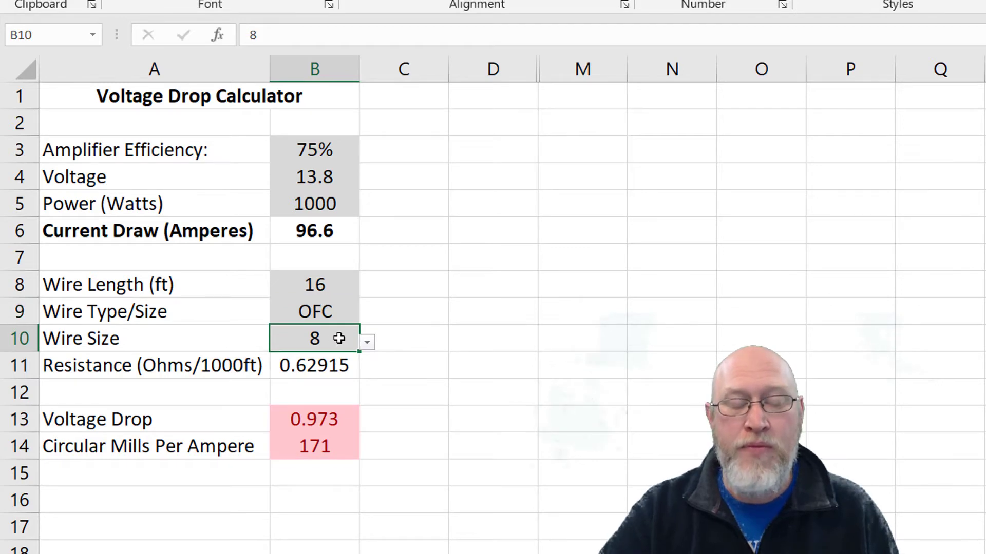
click(367, 343)
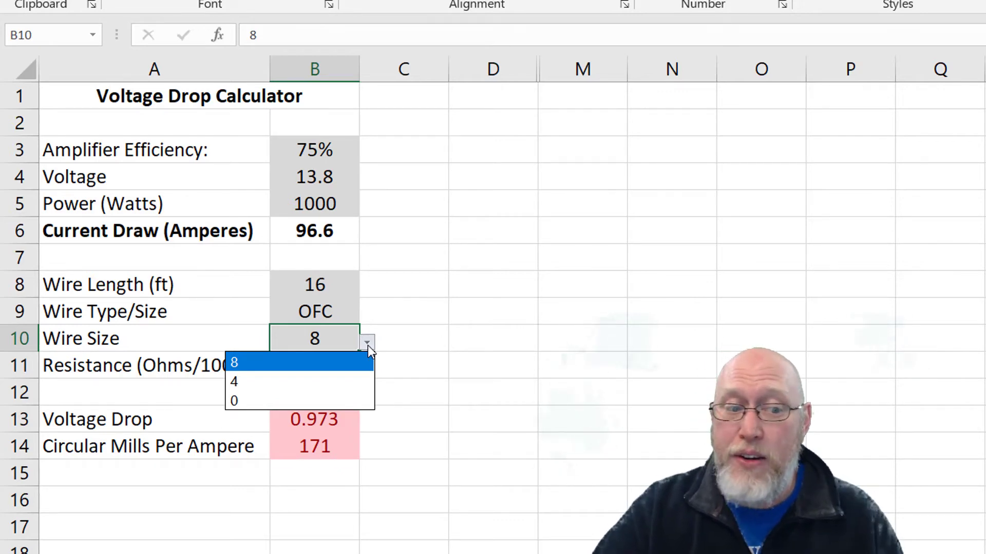
click(270, 379)
click(439, 408)
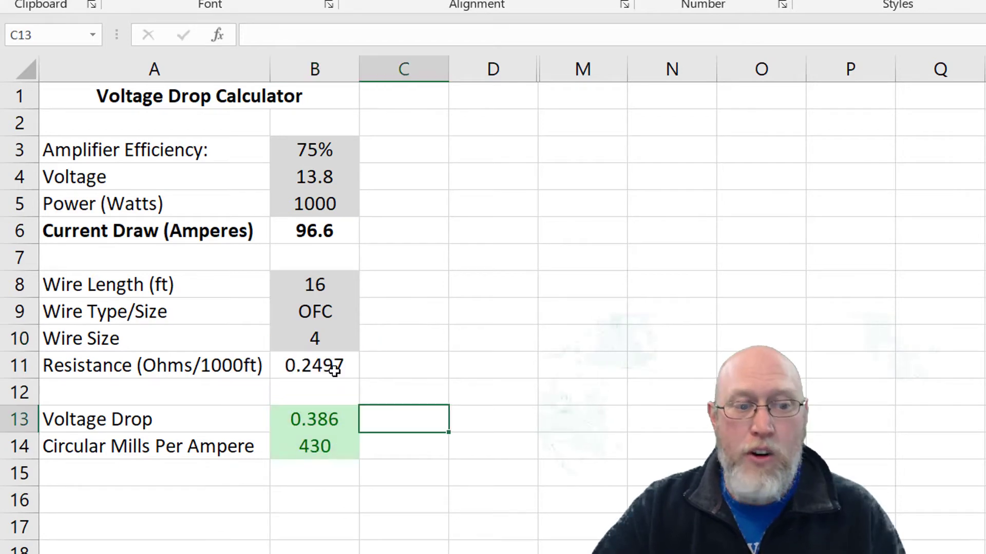
Inspect the formulas behind the resistance, voltage drop and circular mills per ampere results.
click(332, 367)
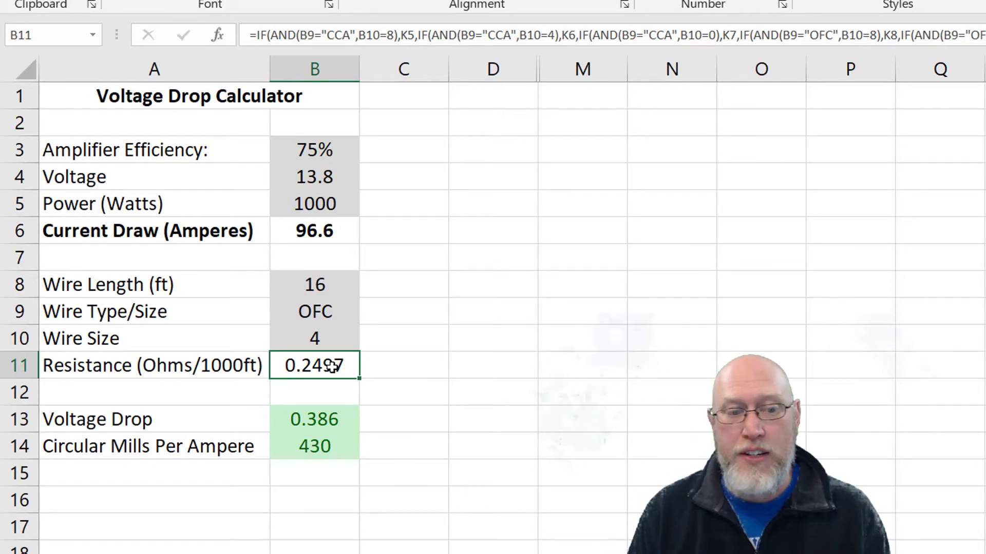
click(307, 421)
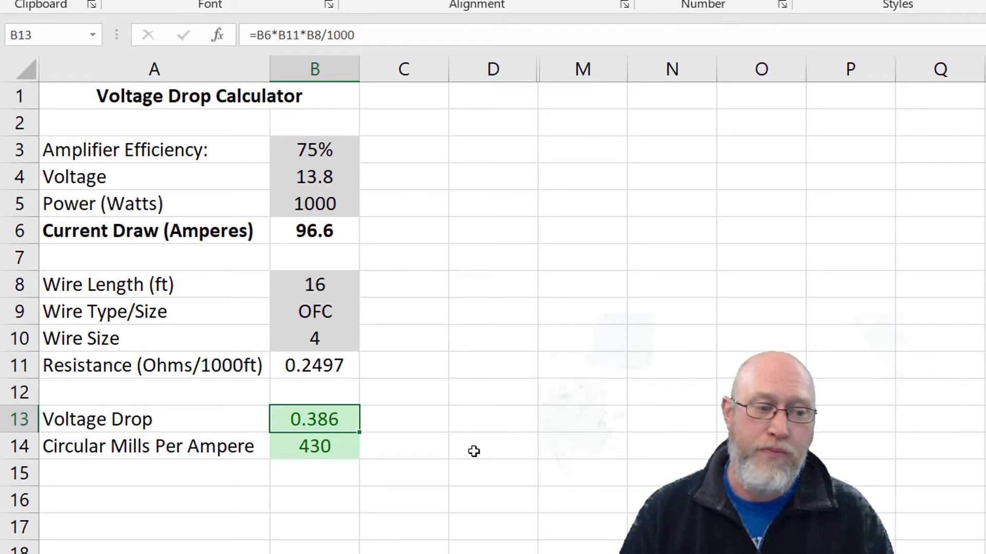
click(327, 449)
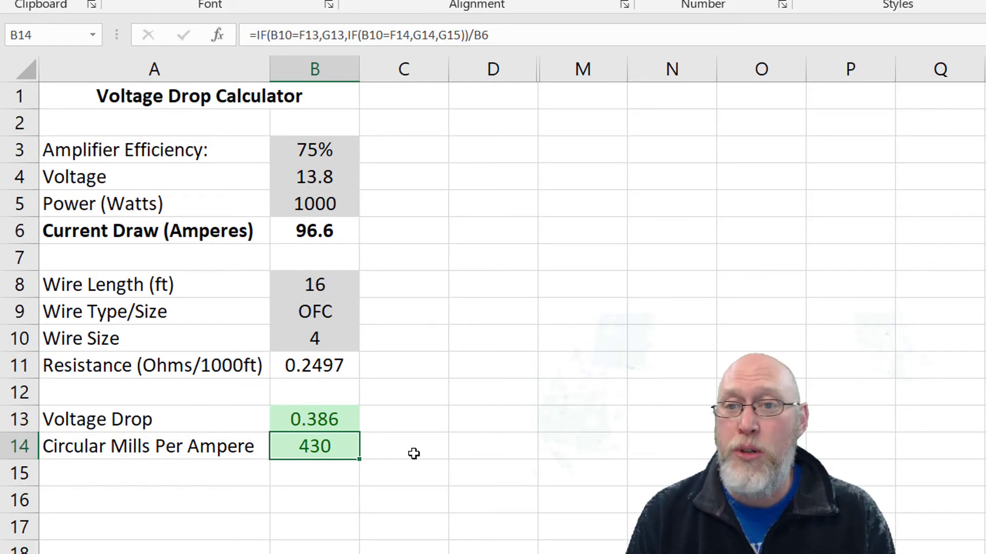
Choose 8 as the wire size and set the wire length to 1 ft.
click(365, 346)
click(358, 345)
click(367, 342)
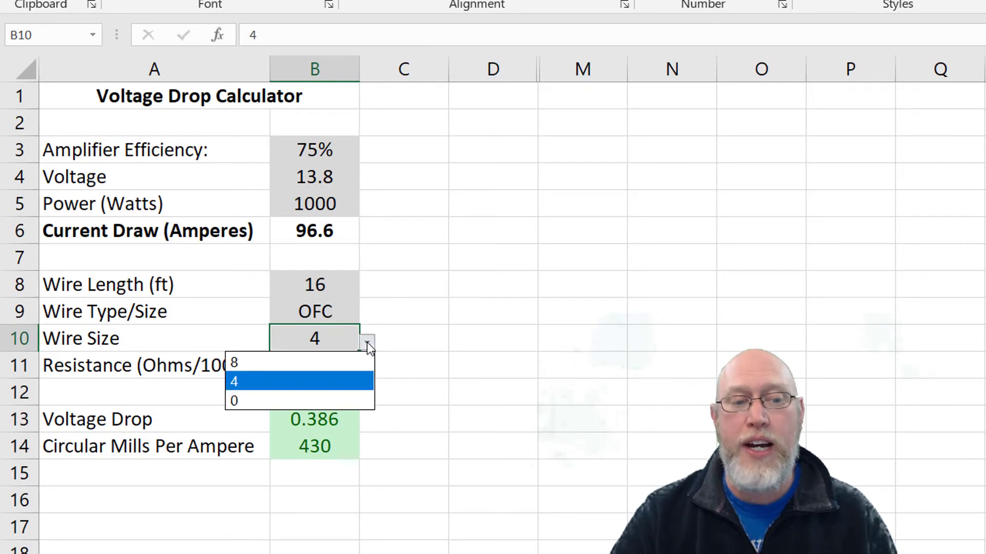
click(322, 362)
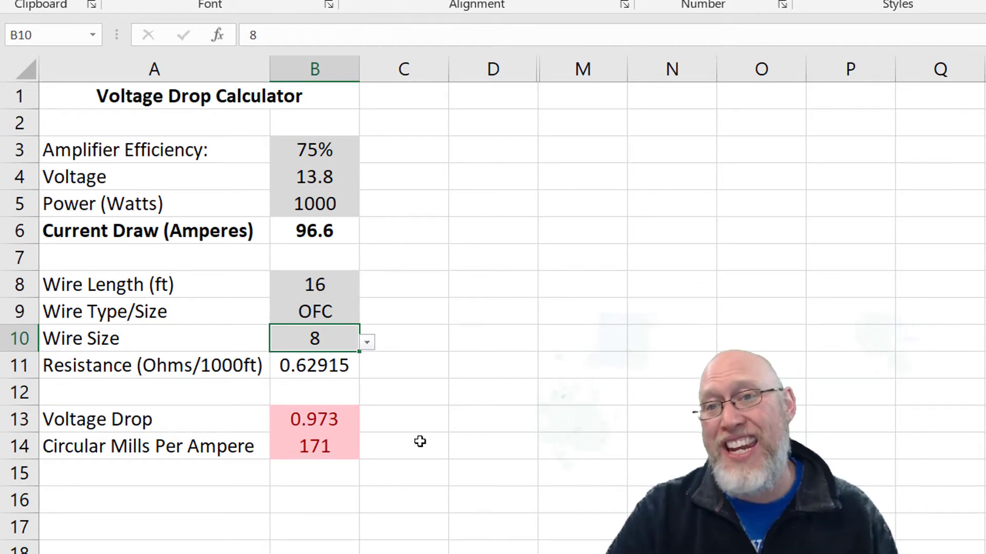
click(322, 284)
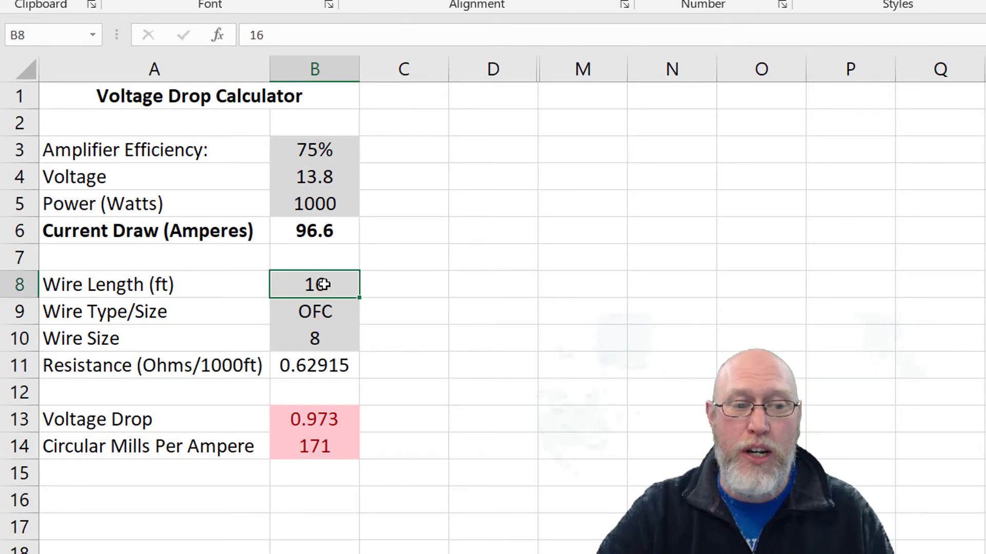
text(1)
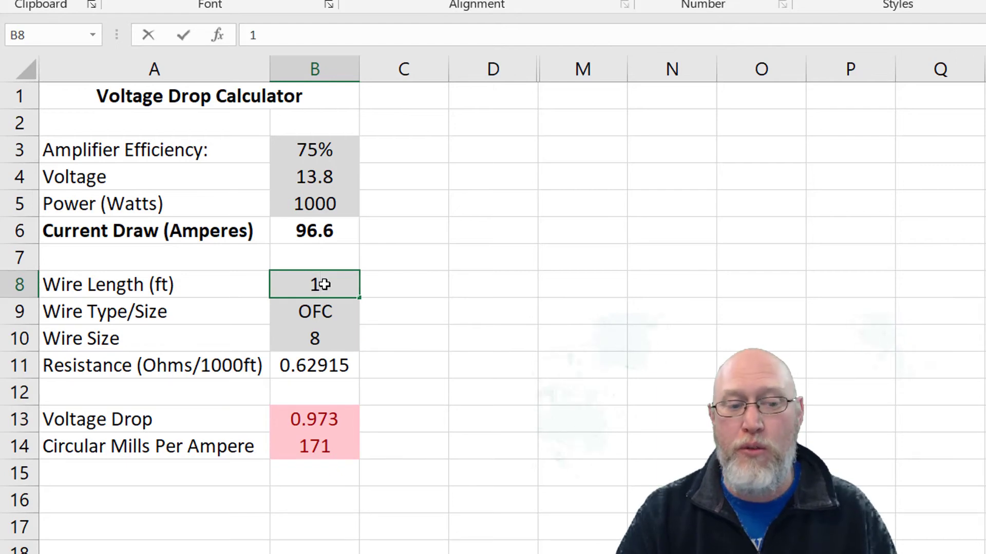
key(Return)
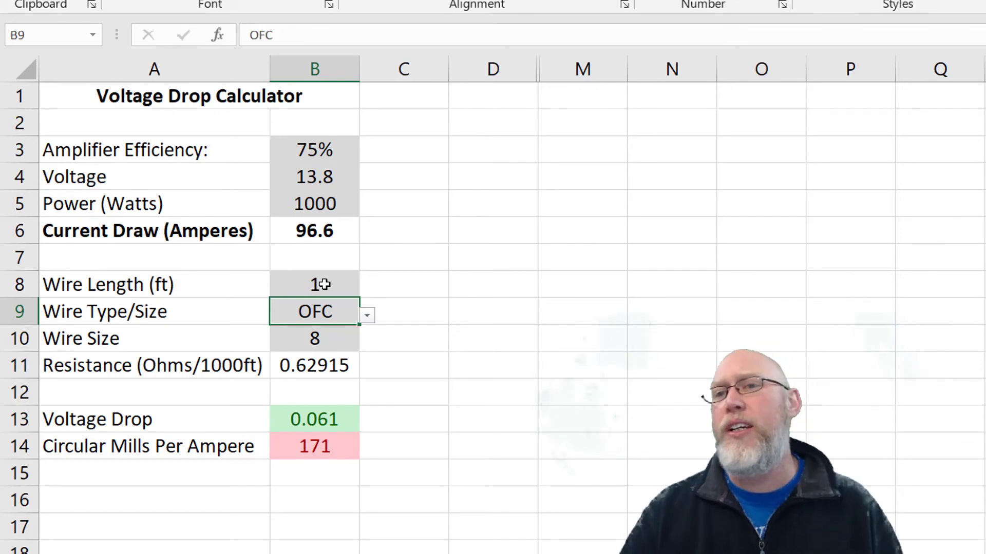
Configure the amplifier inputs with 60% efficiency, a voltage of 14.4 and a power of 1400 watts.
click(325, 145)
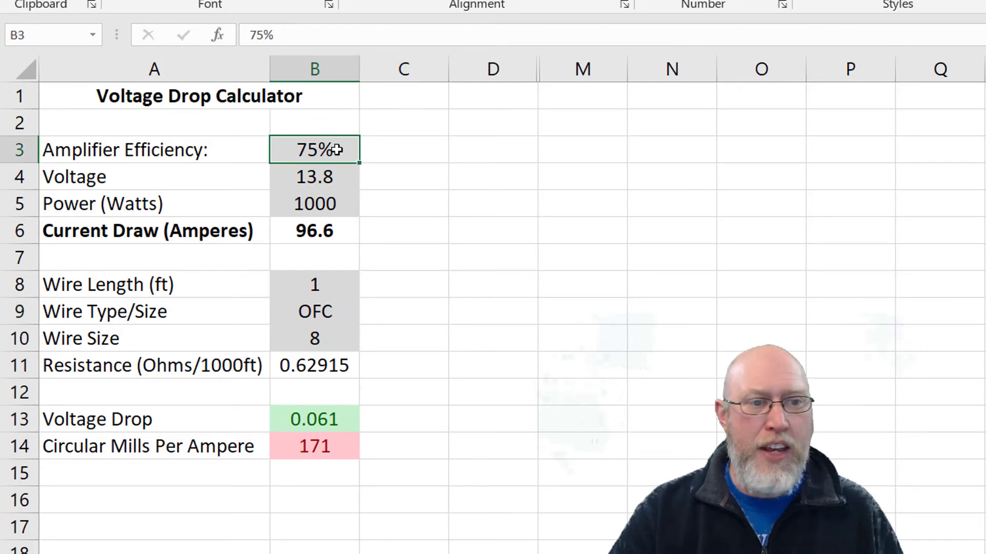
text(60)
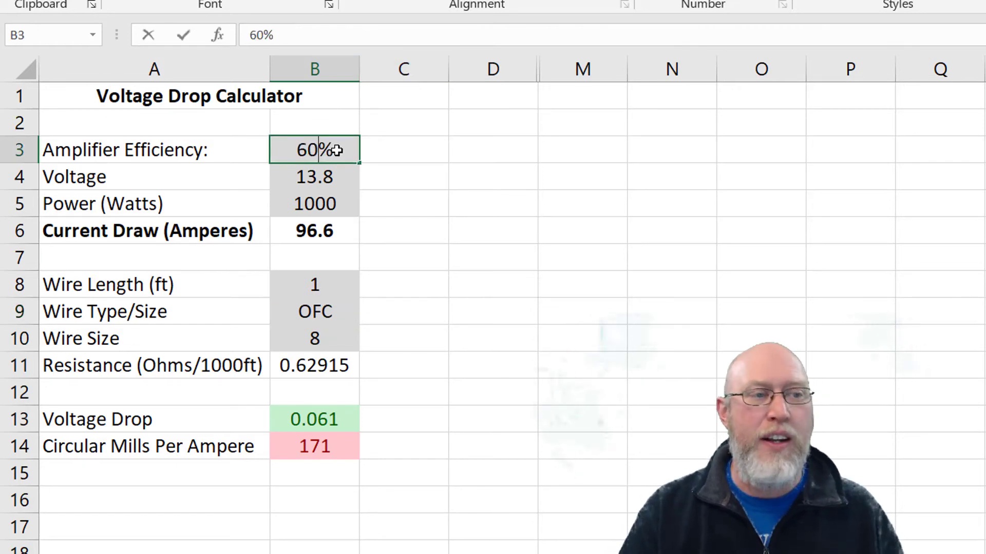
key(Return)
text(14.4)
key(Return)
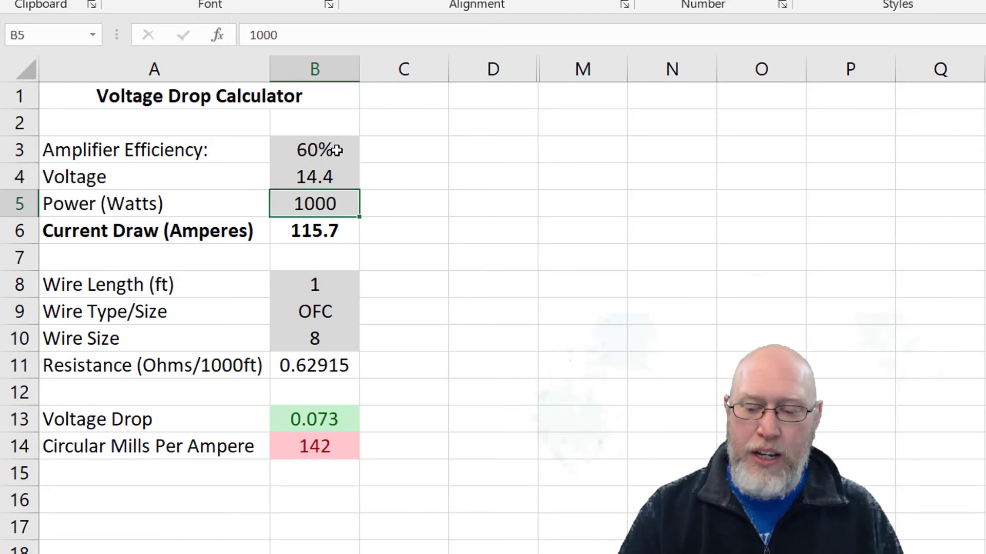
text(1400)
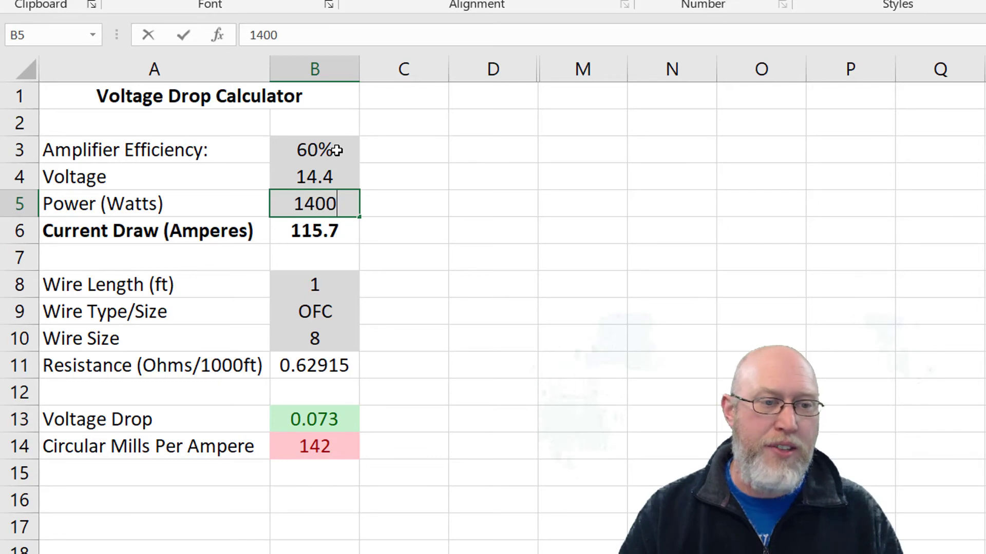
key(Return)
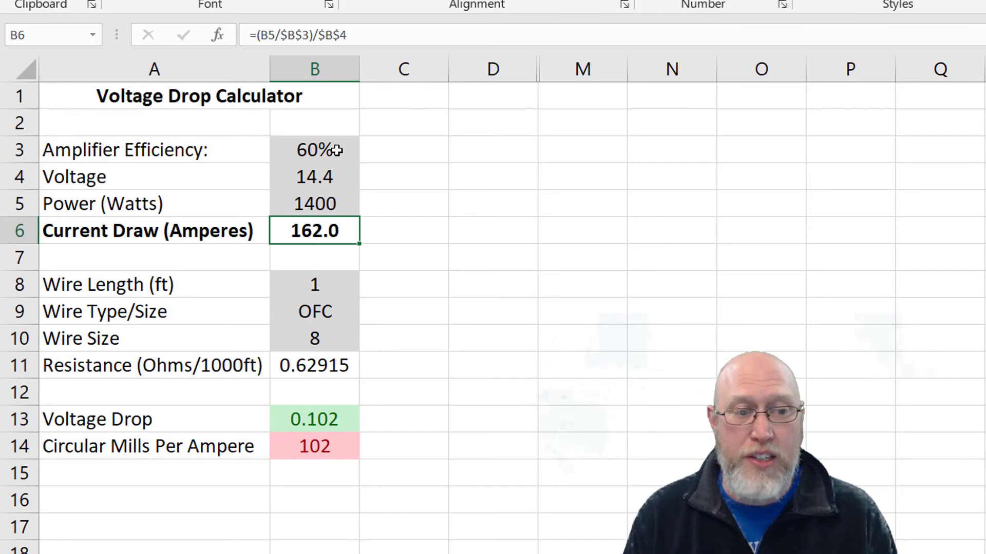
Set the wire length to 16 ft and choose 4 as the wire size.
click(334, 285)
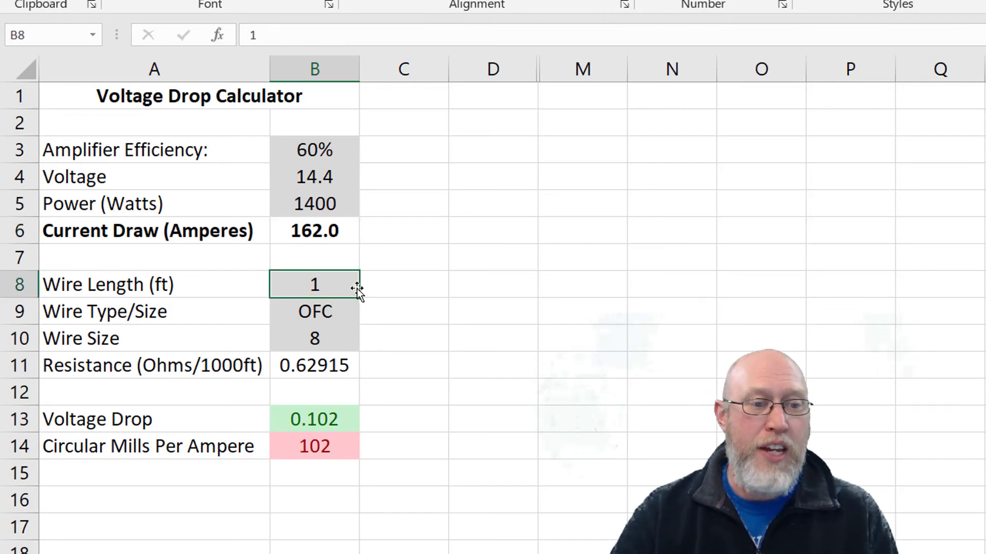
text(16)
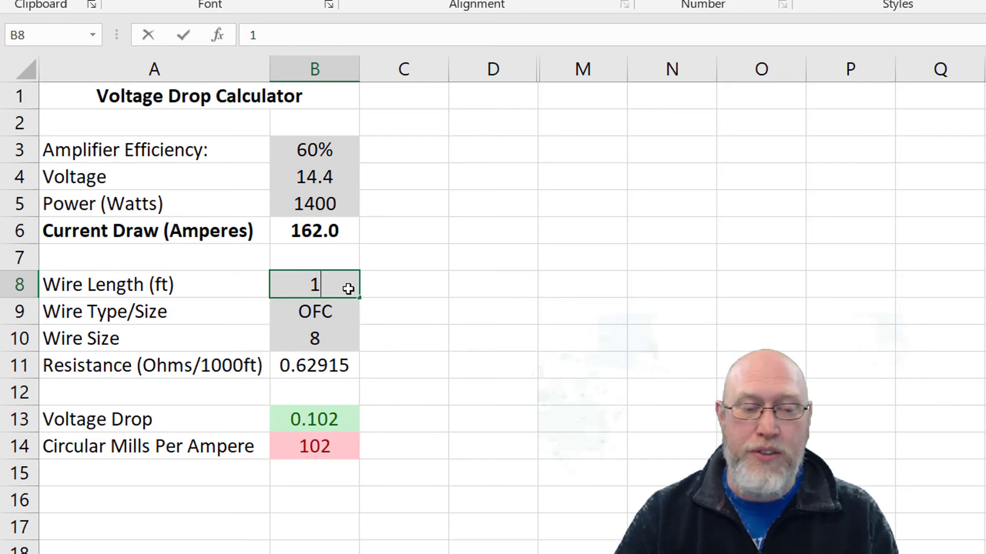
key(Return)
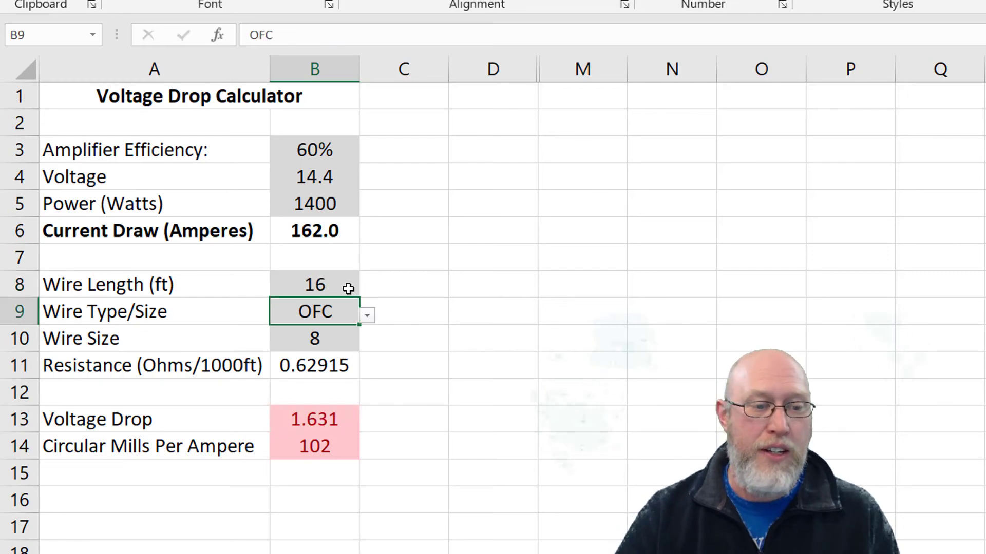
click(331, 345)
click(367, 345)
click(300, 382)
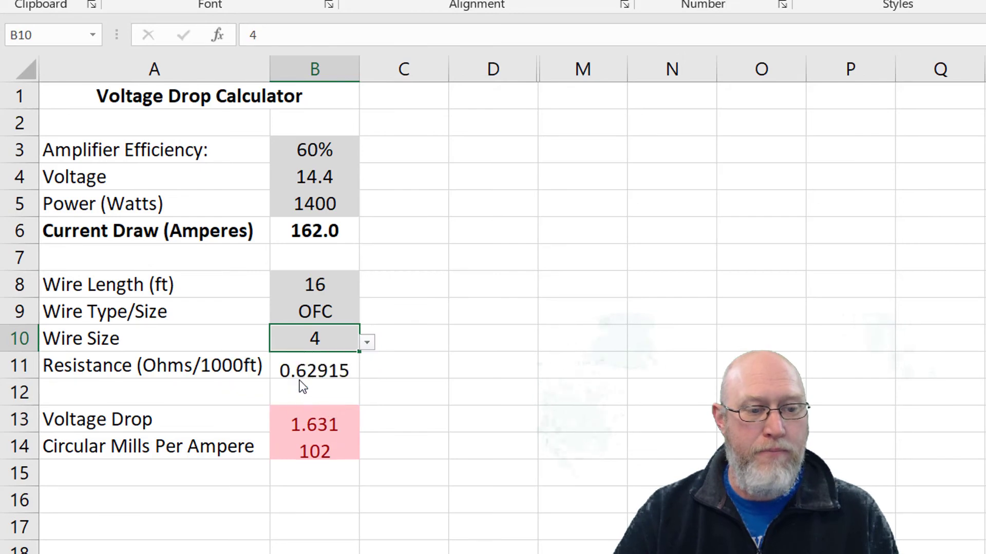
click(438, 342)
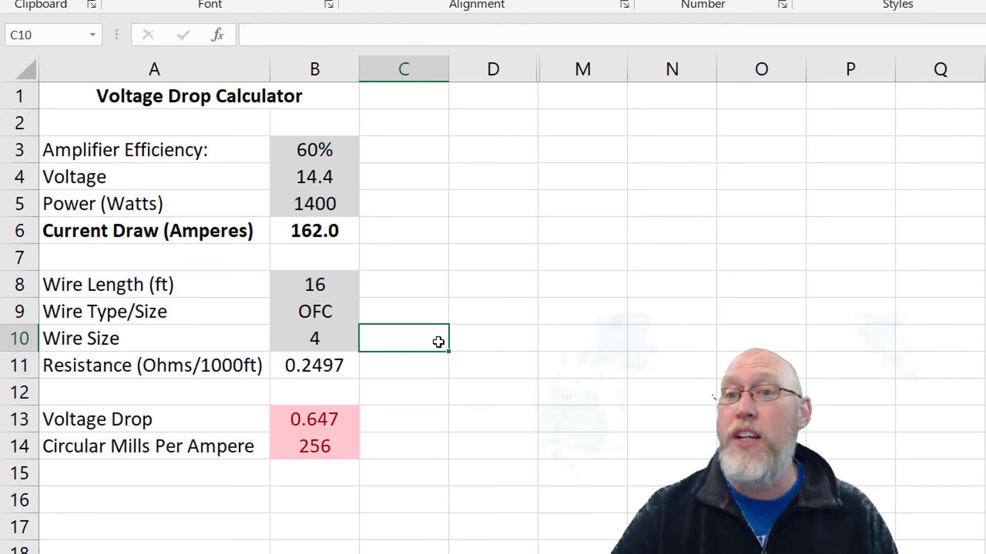
Try an amplifier efficiency of 80%, and set it back to 60%.
click(311, 151)
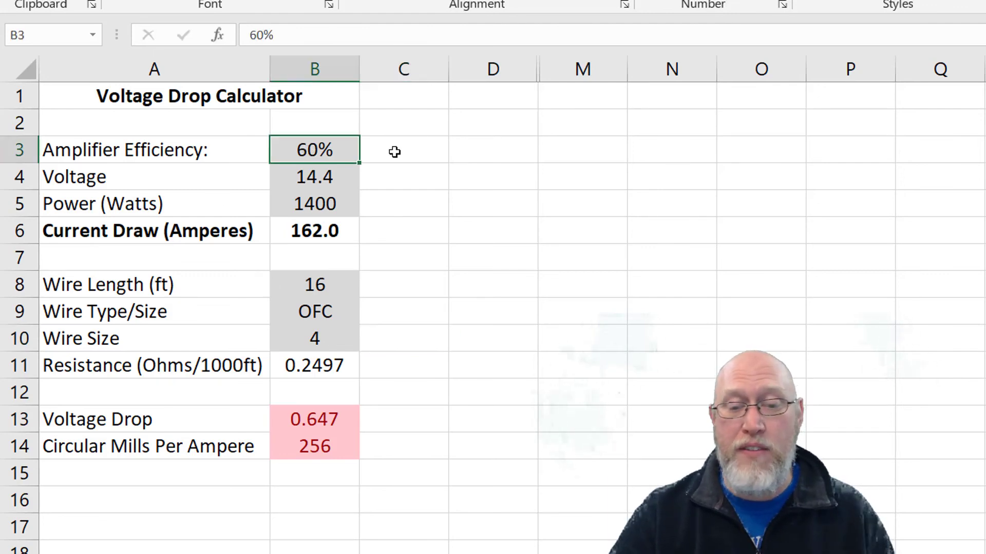
text(80)
key(Return)
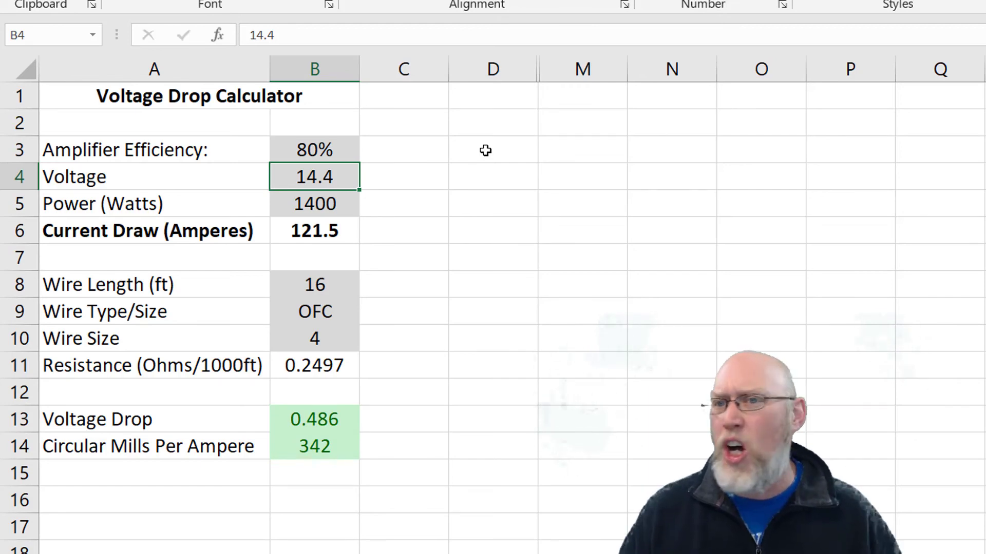
key(Up)
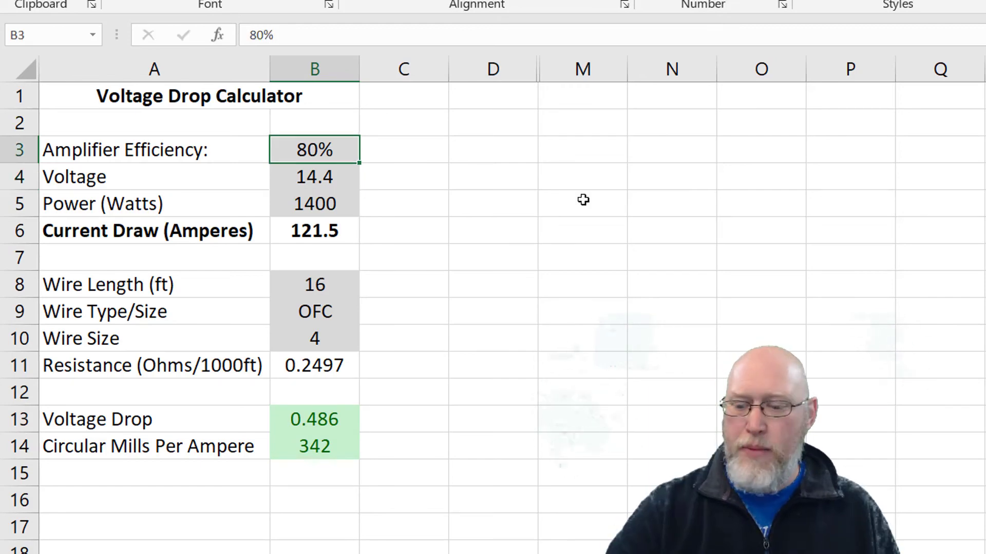
text(60)
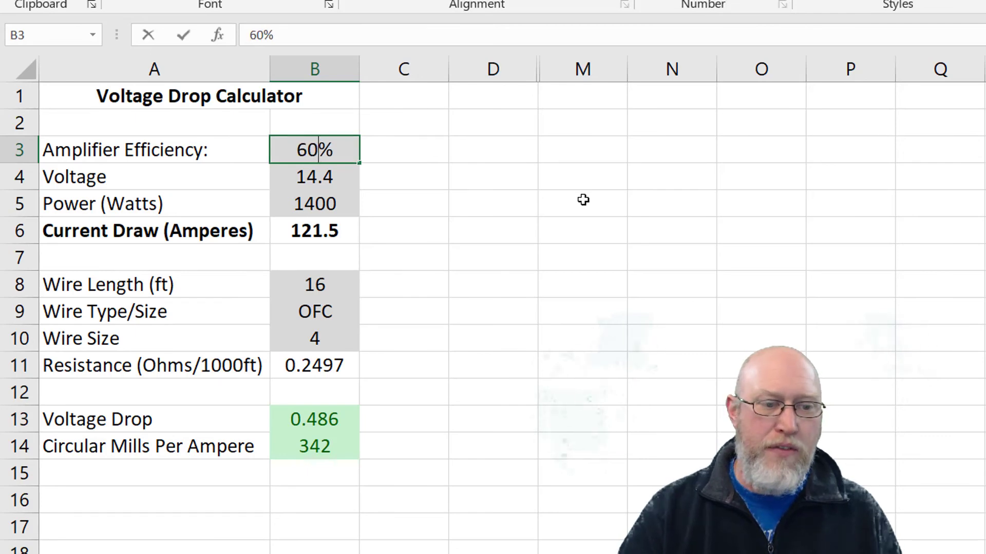
key(Return)
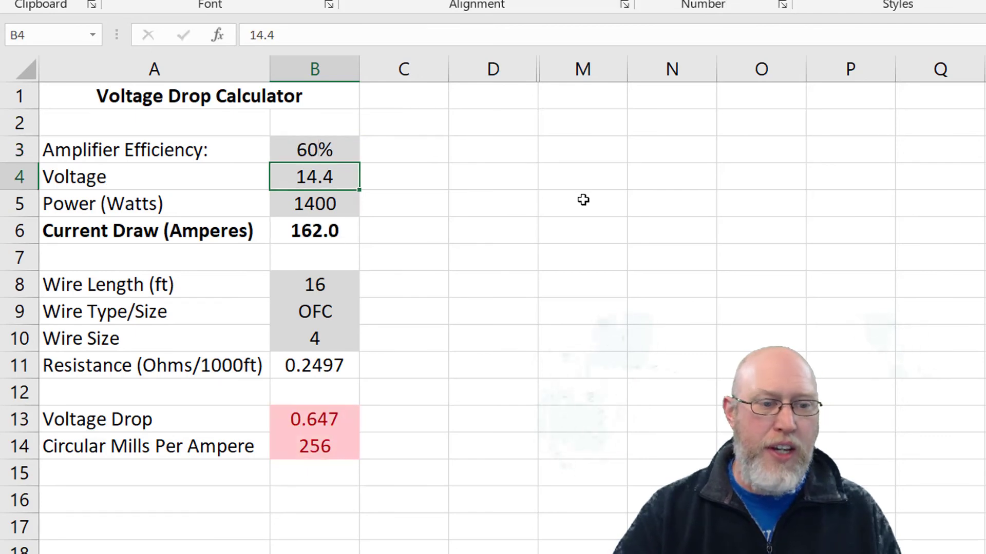
Set the wire length to 20 ft and choose 0 as the wire size.
click(326, 285)
text(20)
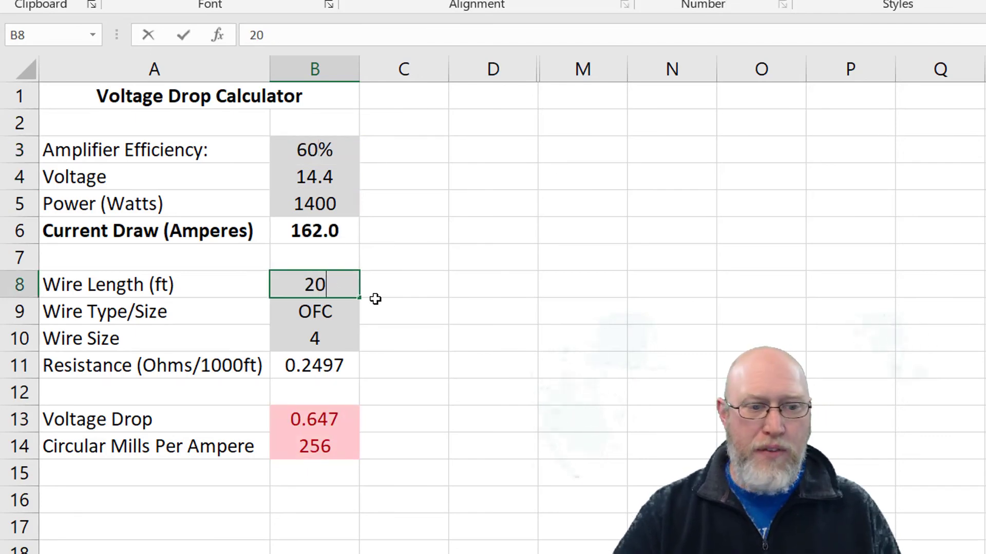
click(338, 315)
click(368, 316)
click(392, 319)
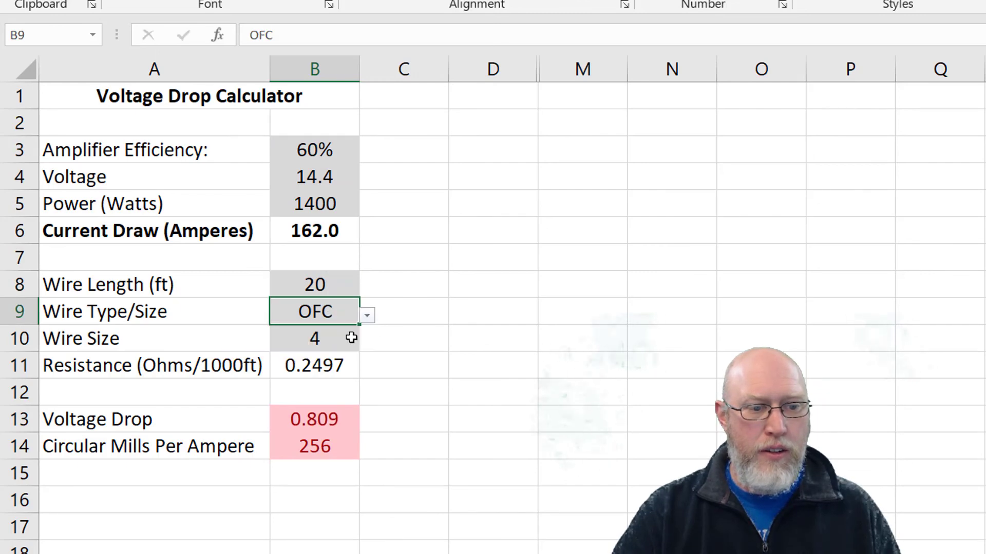
click(352, 344)
click(367, 343)
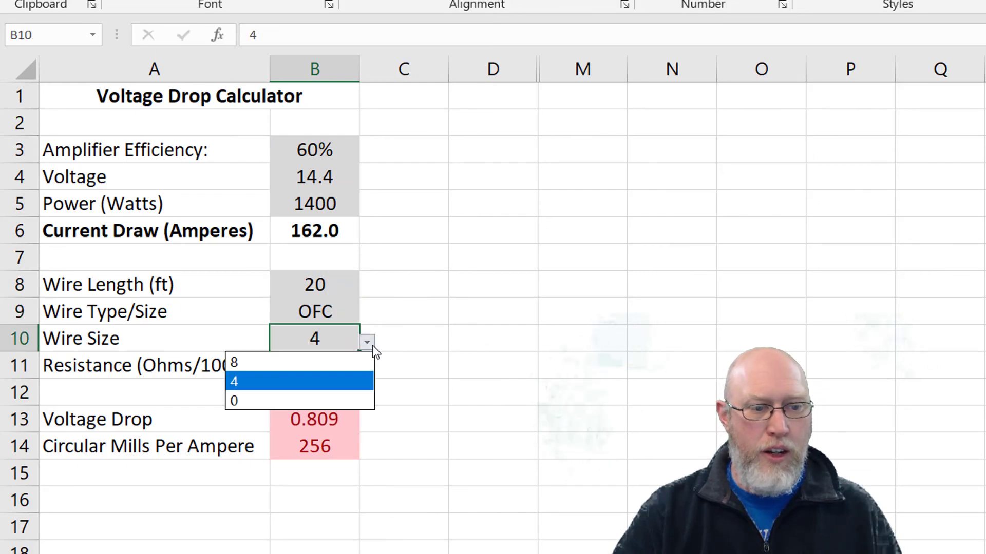
click(300, 397)
click(436, 365)
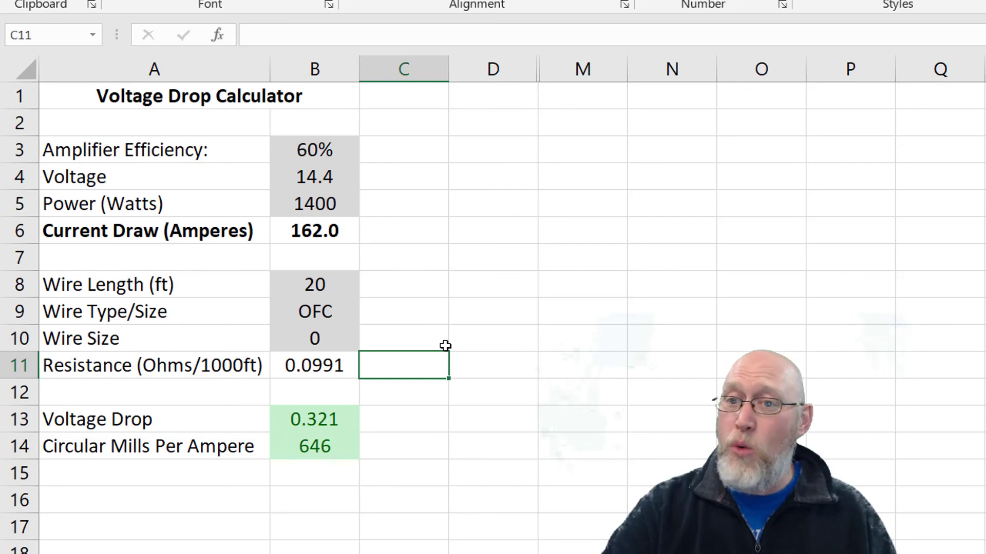
Change the wire type to CCA and select the voltage drop result to check it.
click(319, 338)
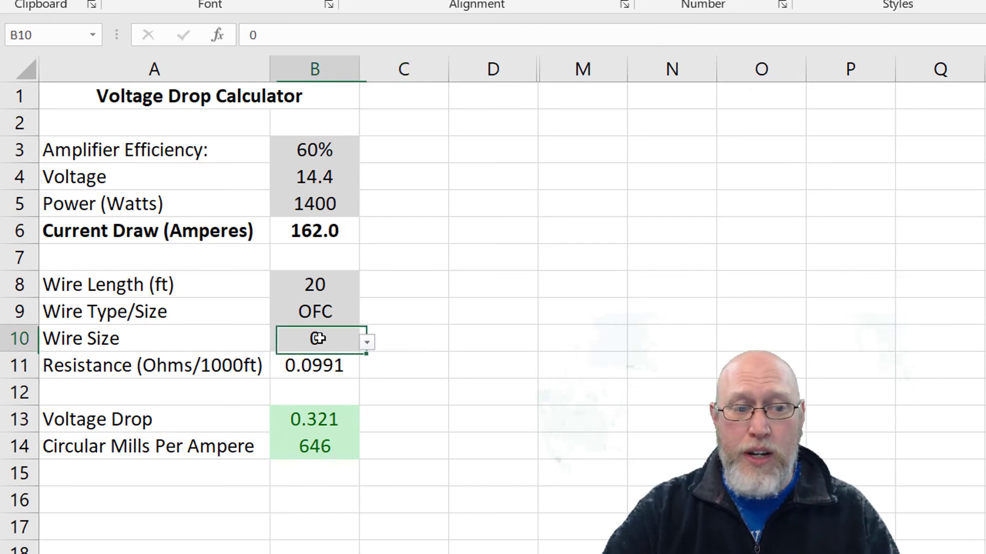
click(331, 316)
click(368, 316)
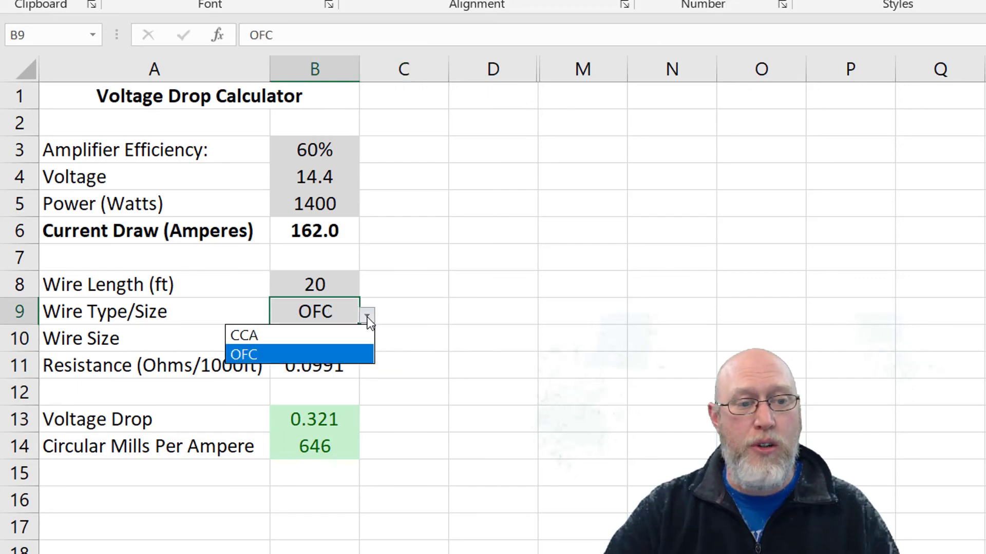
click(359, 336)
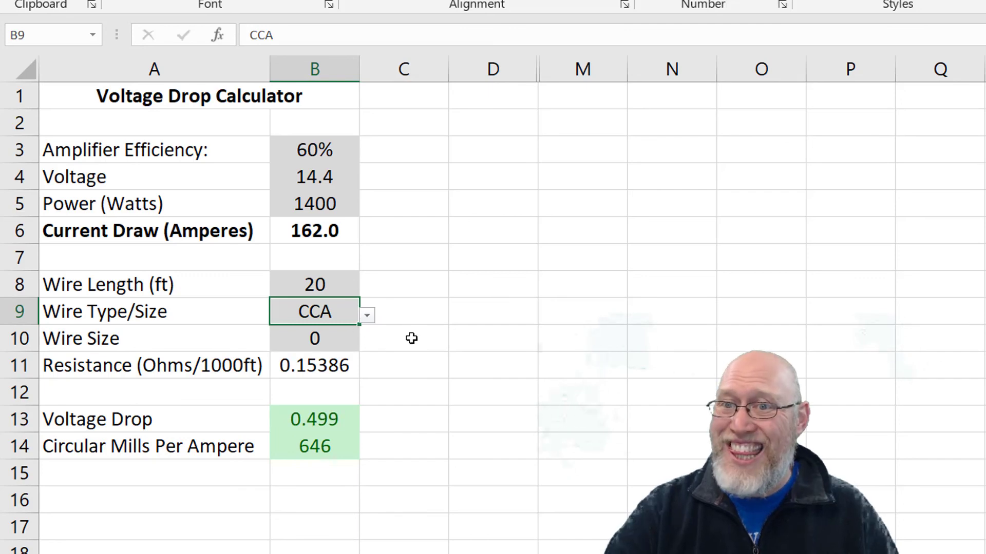
click(330, 419)
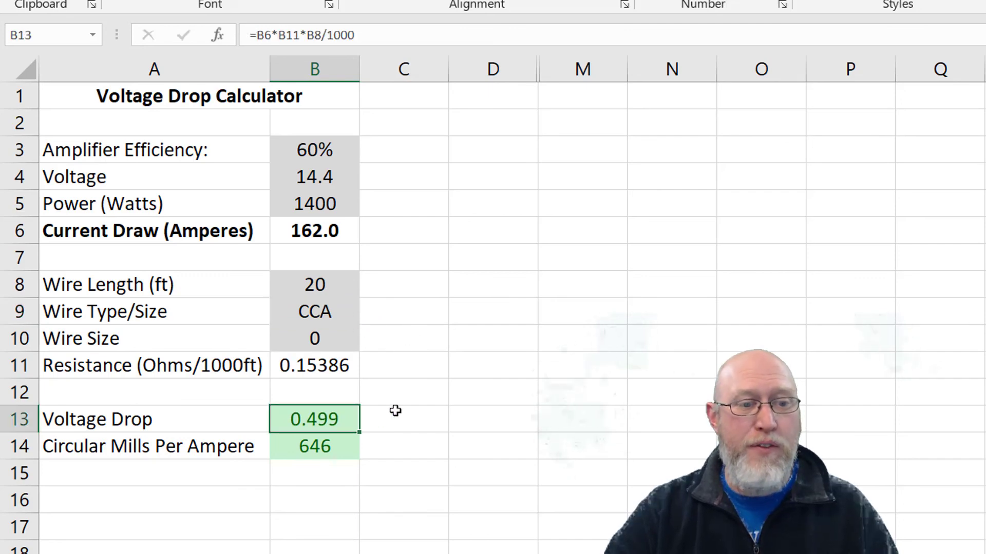